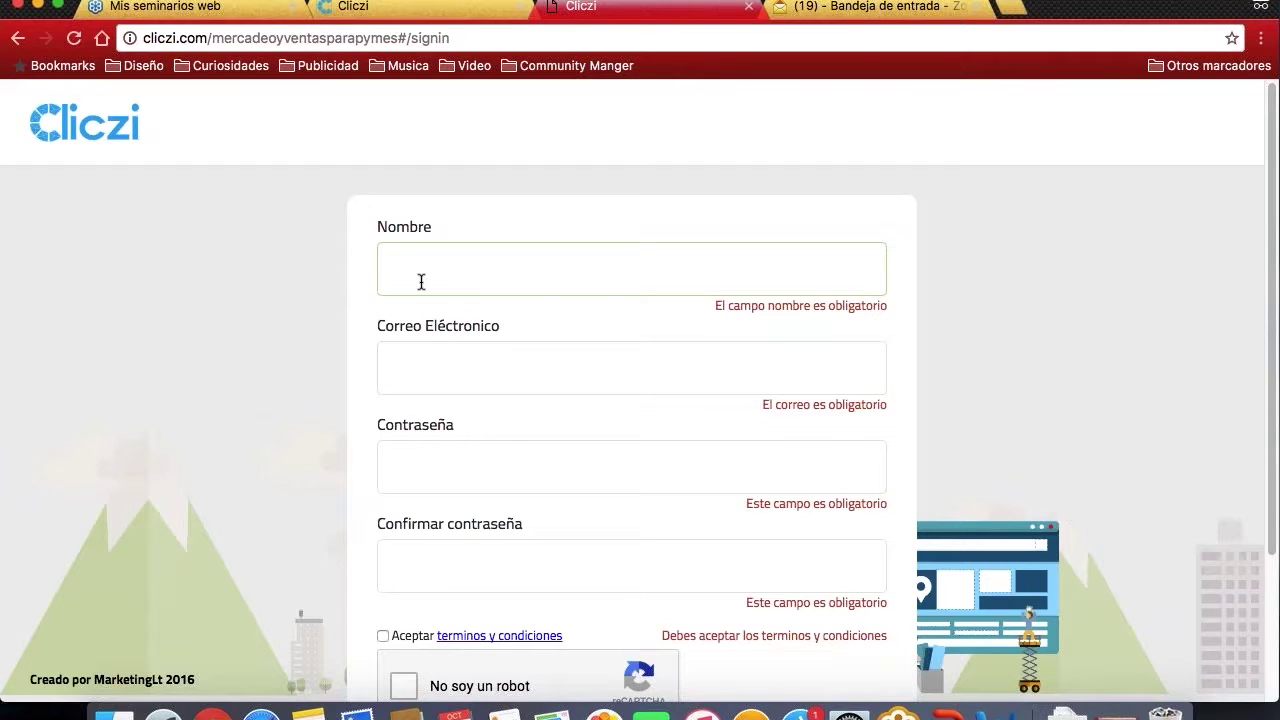
{"action": "scroll", "coordinate": [421, 281], "scroll_direction": "down", "scroll_amount": 2}
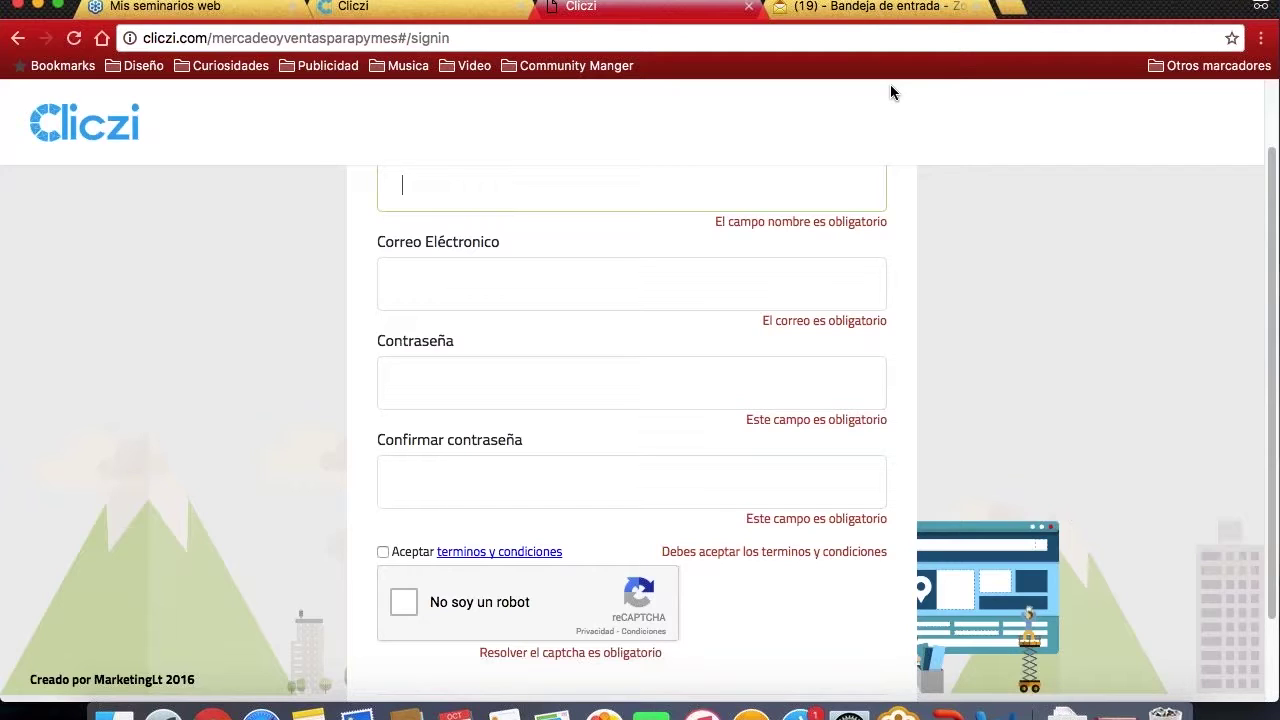
{"action": "scroll", "coordinate": [258, 433], "scroll_direction": "up", "scroll_amount": 1}
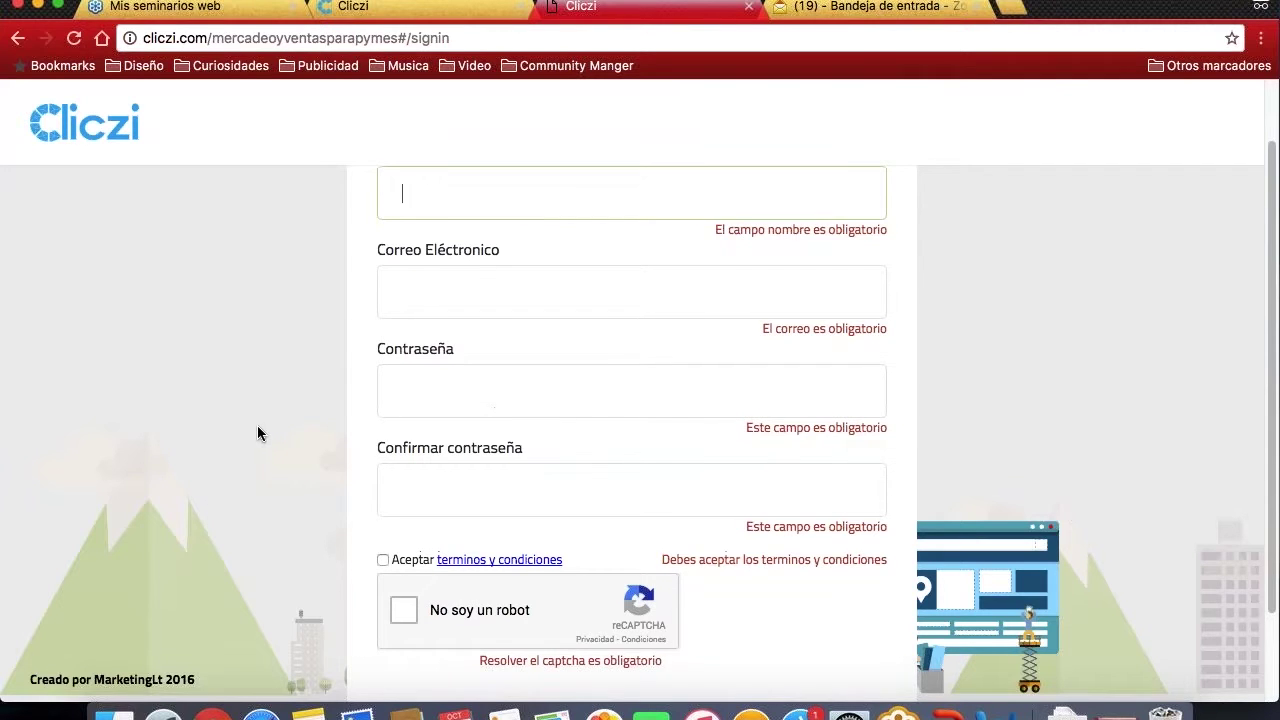
{"action": "scroll", "coordinate": [257, 440], "scroll_direction": "up", "scroll_amount": 1}
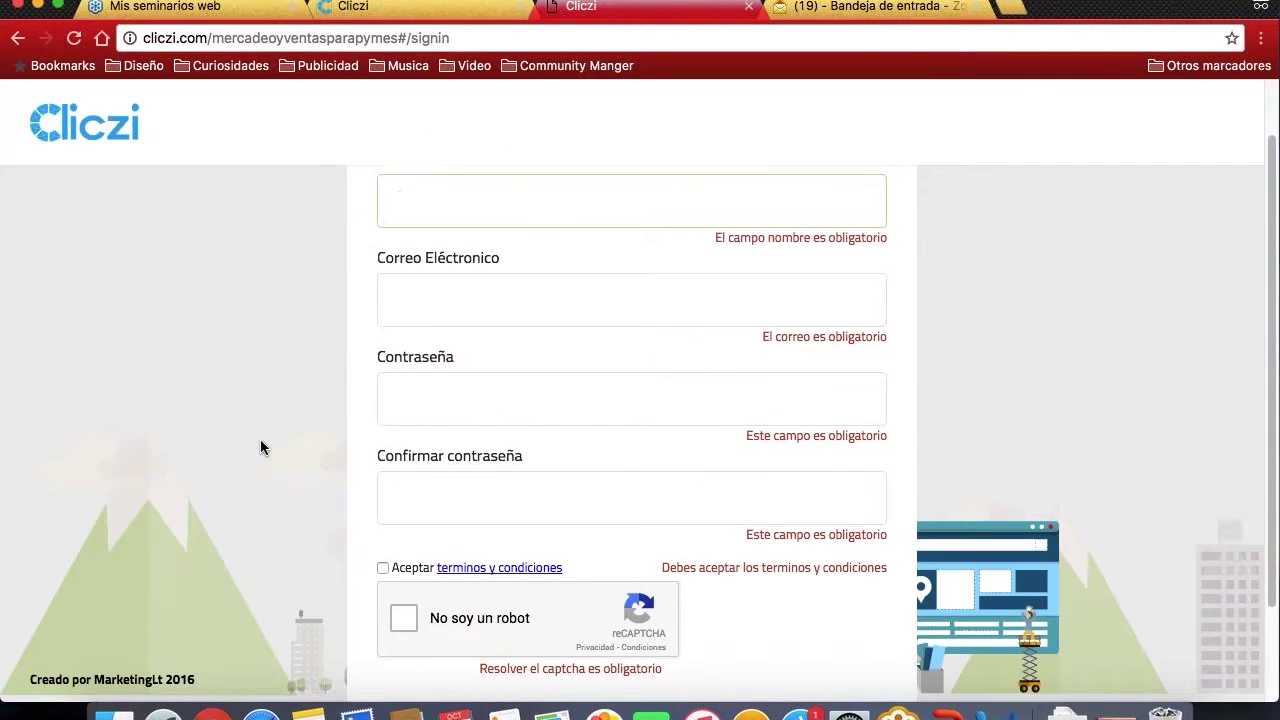
{"action": "scroll", "coordinate": [260, 447], "scroll_direction": "up", "scroll_amount": 2}
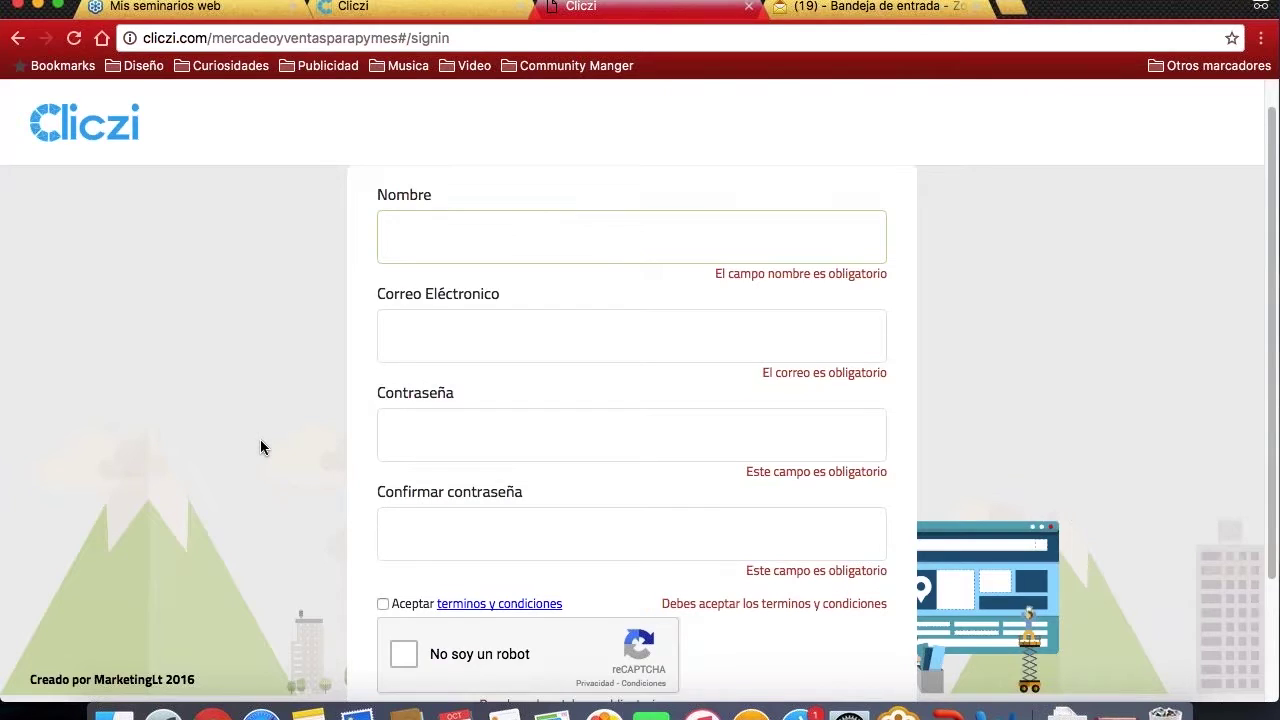
{"action": "scroll", "coordinate": [260, 447], "scroll_direction": "up", "scroll_amount": 3}
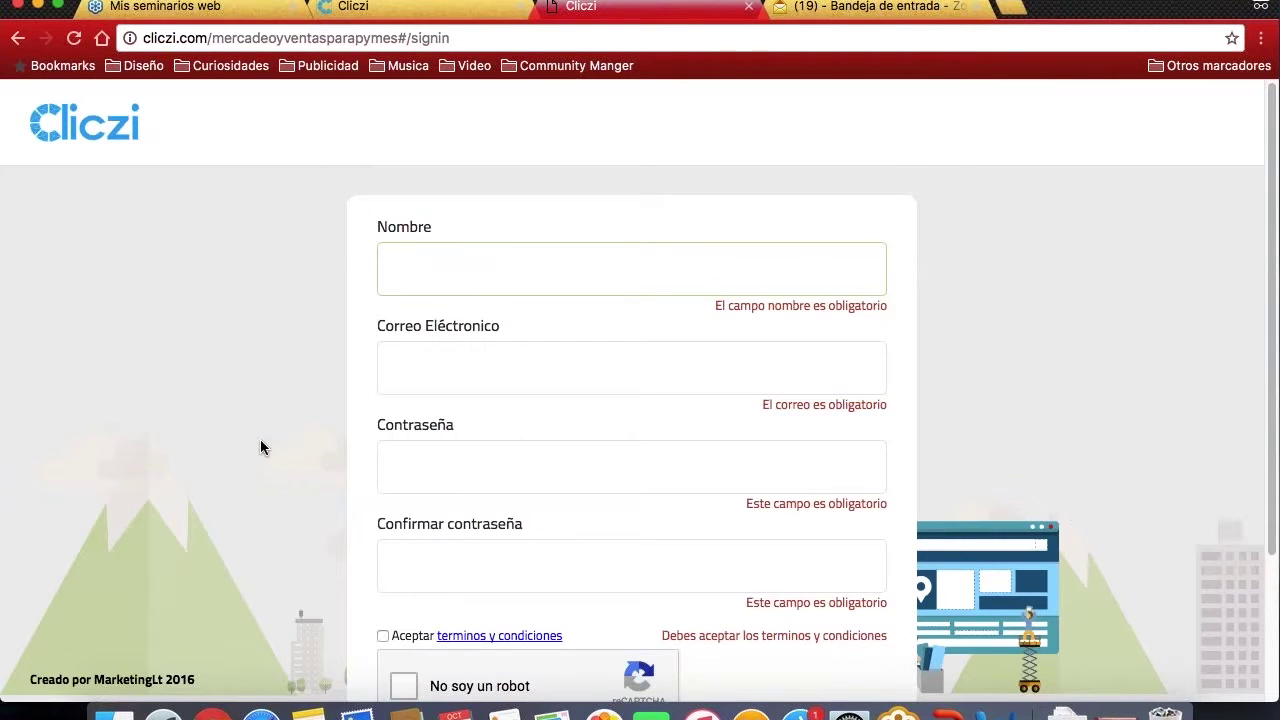
{"action": "scroll", "coordinate": [451, 417], "scroll_direction": "down", "scroll_amount": 3}
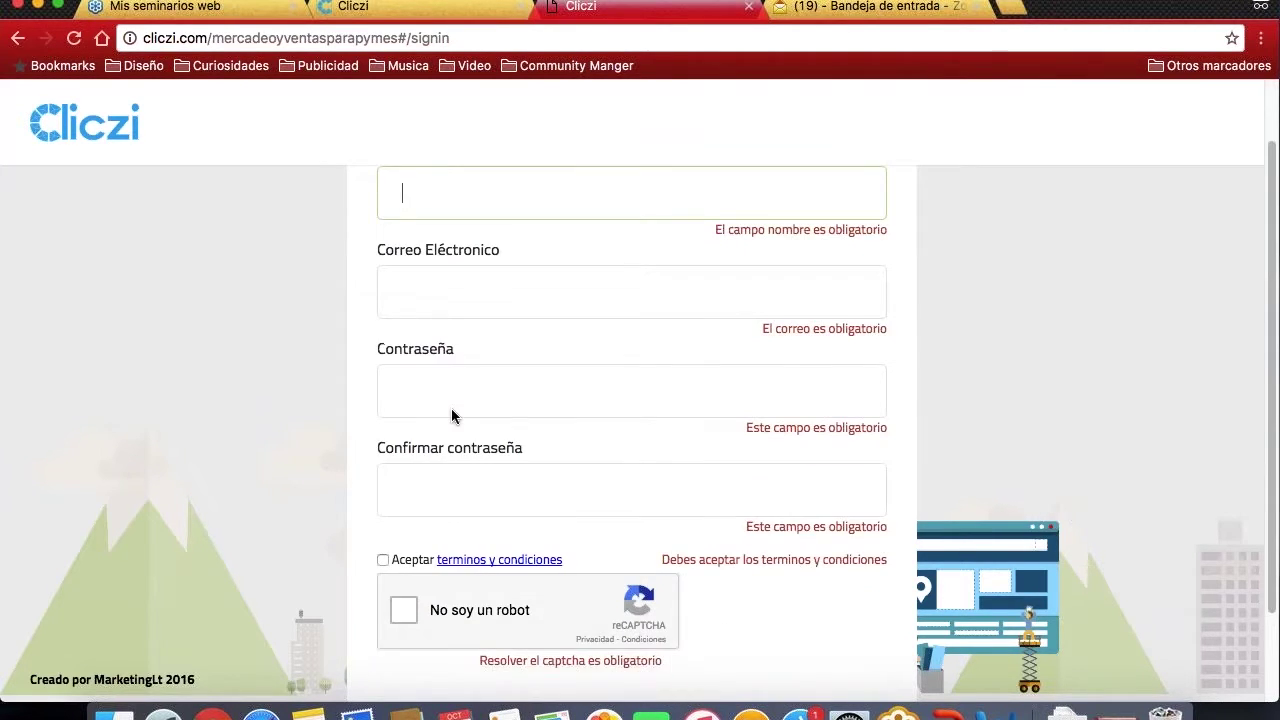
{"action": "scroll", "coordinate": [460, 414], "scroll_direction": "up", "scroll_amount": 1}
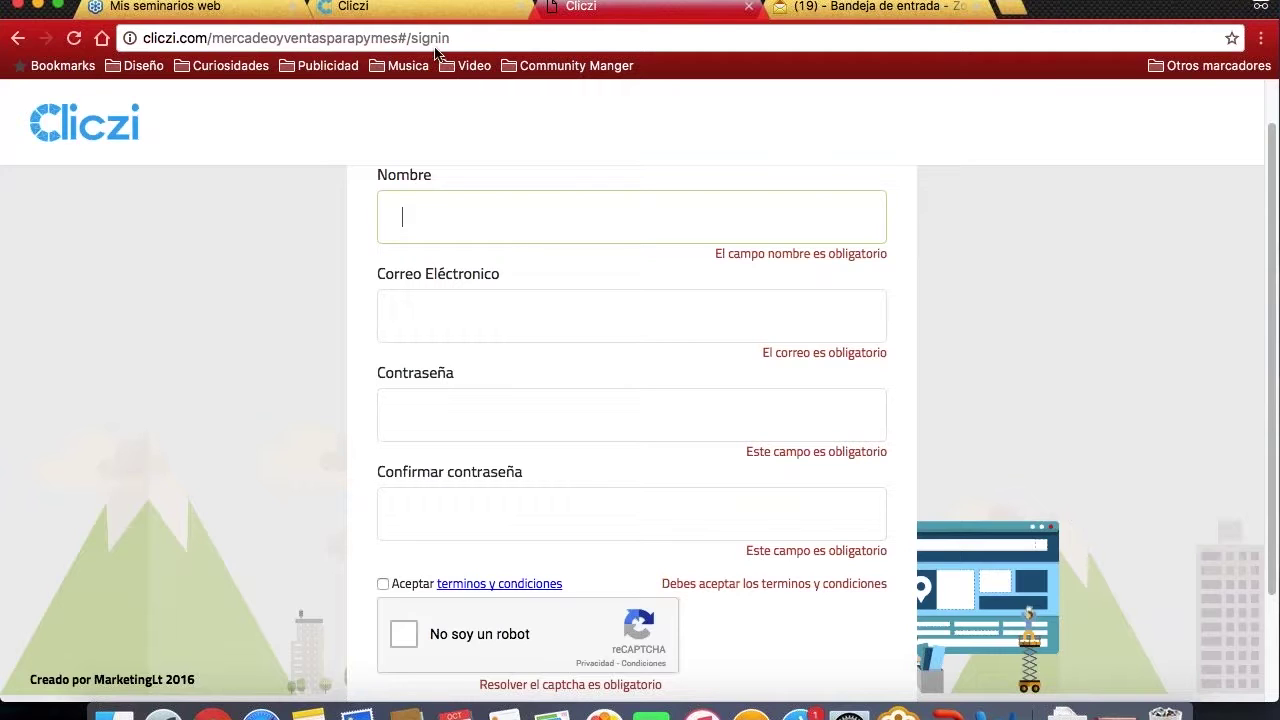
- Switch to the app.cliczi.com dashboard tab that lists the account's existing website
{"action": "left_click", "coordinate": [430, 17]}
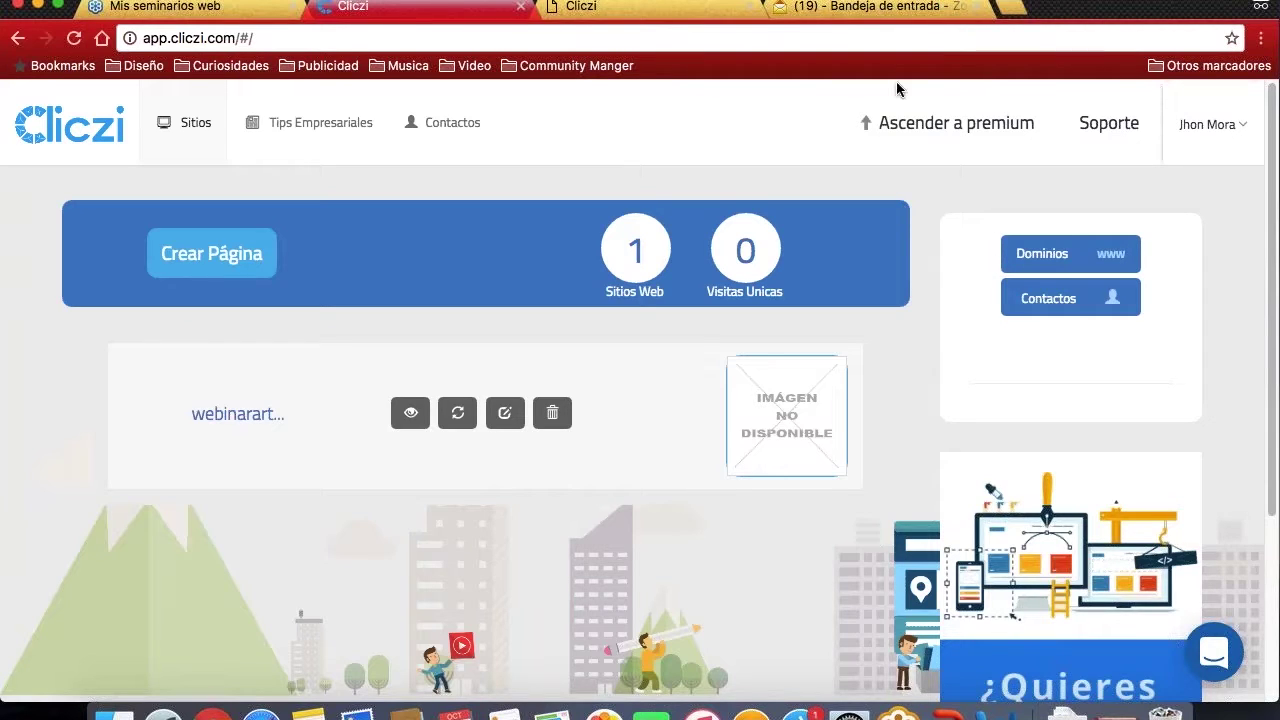
{"action": "mouse_move", "coordinate": [984, 213]}
{"action": "left_mouse_down"}
{"action": "mouse_move", "coordinate": [1008, 262]}
{"action": "mouse_move", "coordinate": [1118, 300]}
{"action": "mouse_move", "coordinate": [1122, 260]}
{"action": "mouse_move", "coordinate": [982, 226]}
{"action": "left_mouse_up"}
{"action": "mouse_move", "coordinate": [998, 266]}
{"action": "left_mouse_down"}
{"action": "mouse_move", "coordinate": [1020, 262]}
{"action": "mouse_move", "coordinate": [1043, 288]}
{"action": "mouse_move", "coordinate": [976, 262]}
{"action": "mouse_move", "coordinate": [1005, 274]}
{"action": "left_mouse_up"}
- Start creating a new website, then cancel that first attempt
{"action": "left_click", "coordinate": [191, 276]}
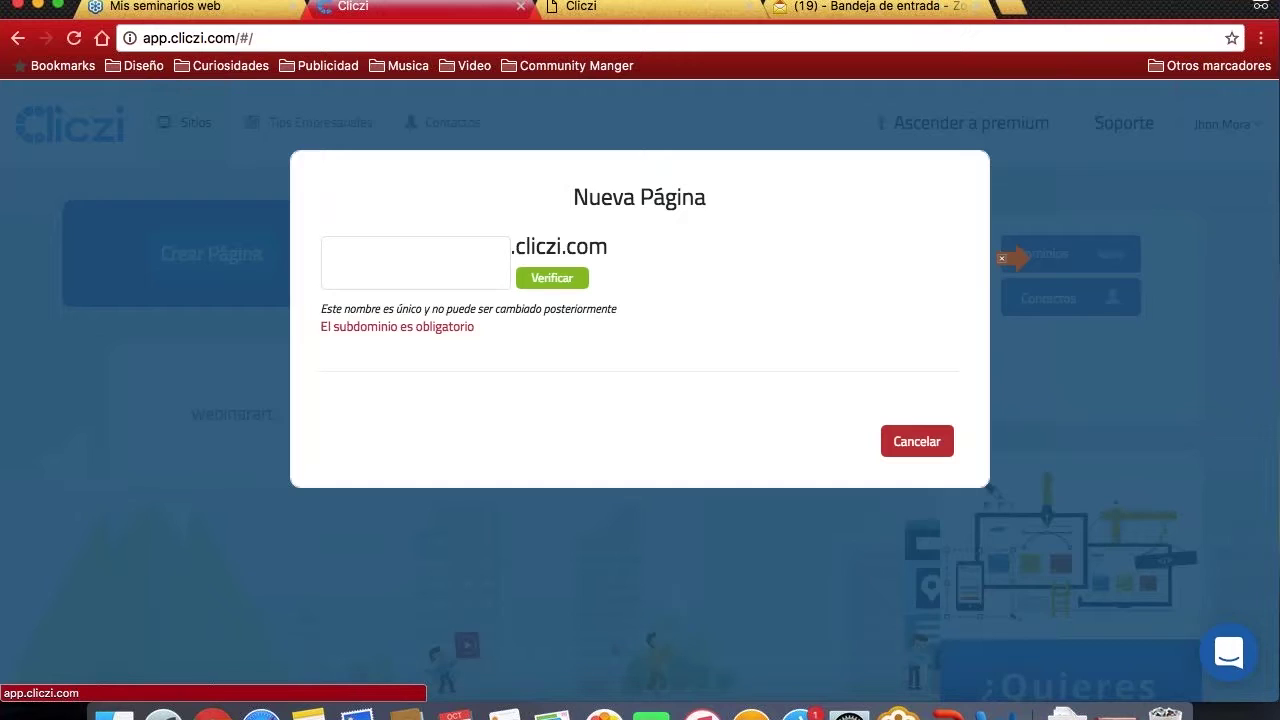
{"action": "left_click", "coordinate": [468, 266]}
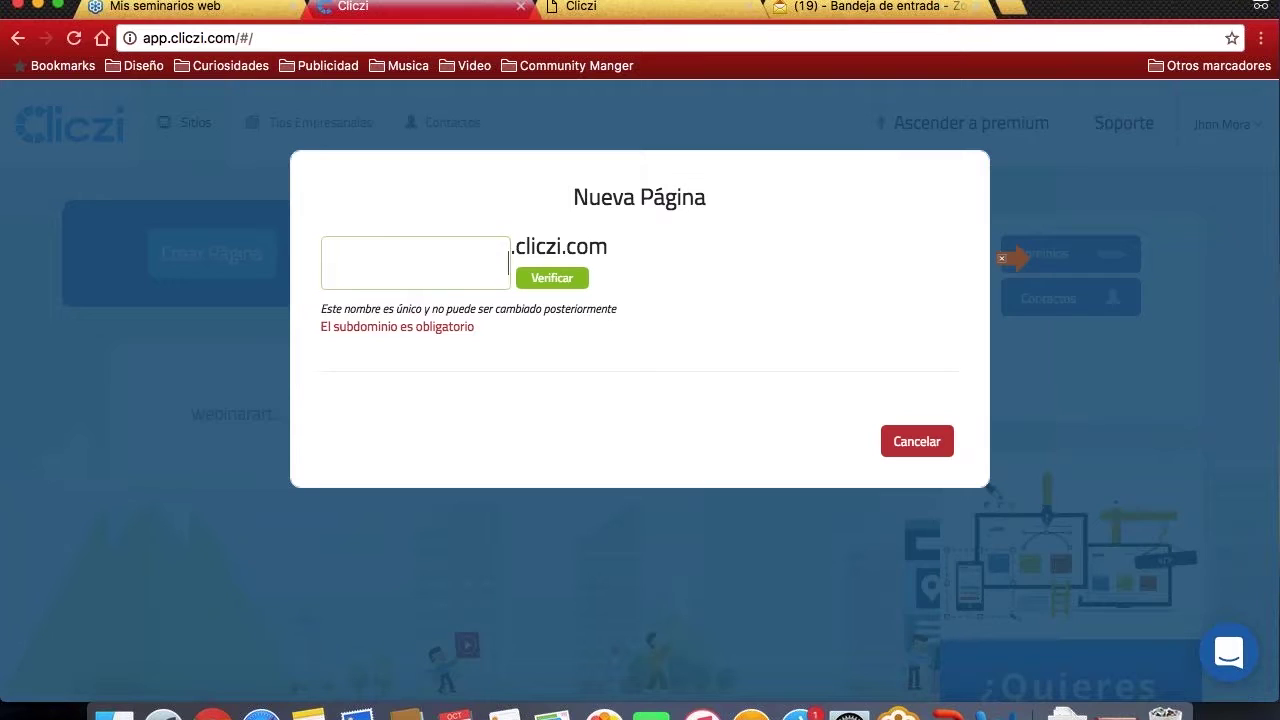
{"action": "left_click", "coordinate": [917, 441]}
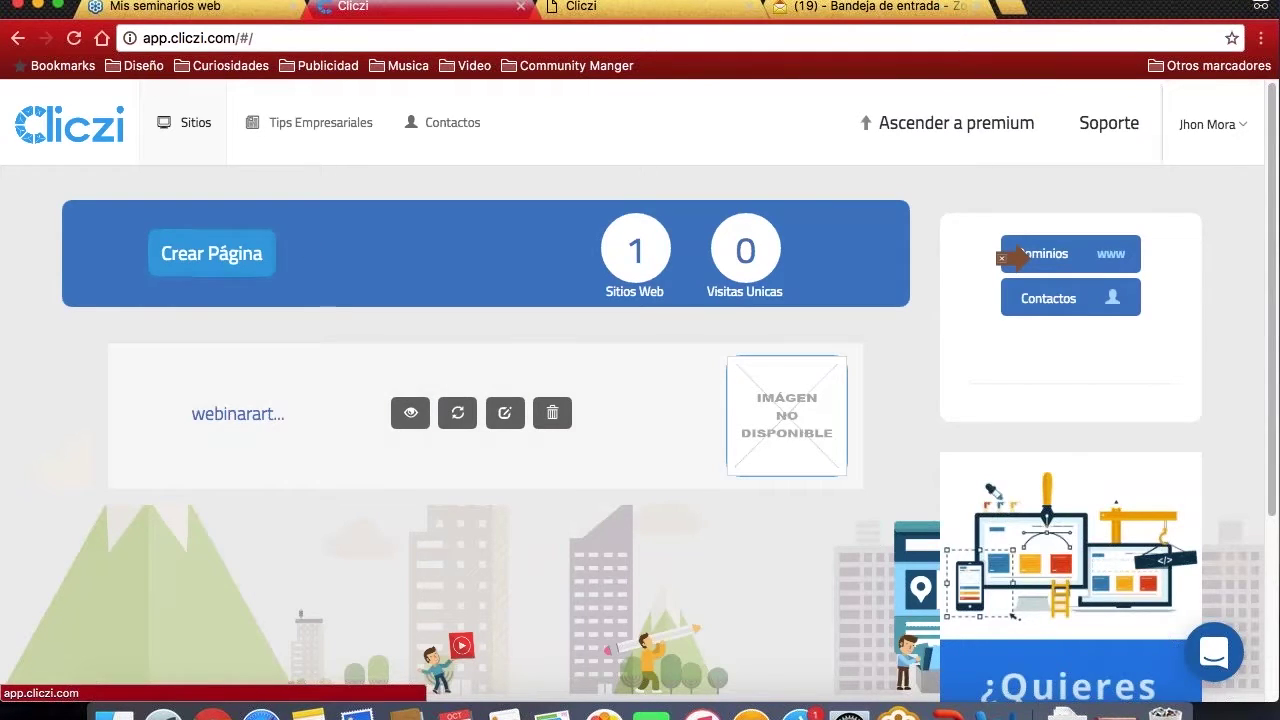
- Start a new website with subdomain 'aartesinas' and verify aartesinas.cliczi.com is available
{"action": "left_click", "coordinate": [235, 254]}
{"action": "left_click", "coordinate": [441, 273]}
{"action": "type", "text": "ar"}
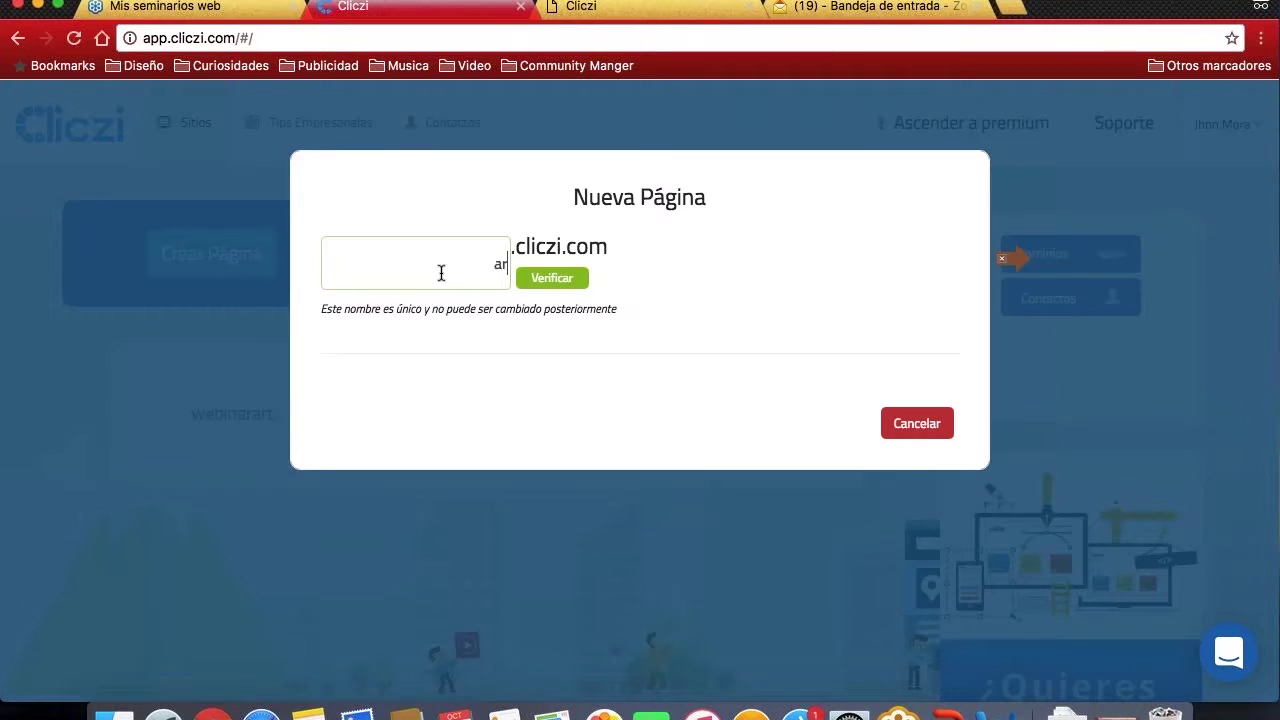
{"action": "type", "text": "tesanias12"}
{"action": "key", "text": "BackSpace"}
{"action": "key", "text": "BackSpace"}
{"action": "key", "text": "BackSpace"}
{"action": "key", "text": "BackSpace"}
{"action": "key", "text": "BackSpace"}
{"action": "key", "text": "BackSpace"}
{"action": "key", "text": "BackSpace"}
{"action": "key", "text": "BackSpace"}
{"action": "type", "text": "rtesinas"}
{"action": "left_click", "coordinate": [556, 281]}
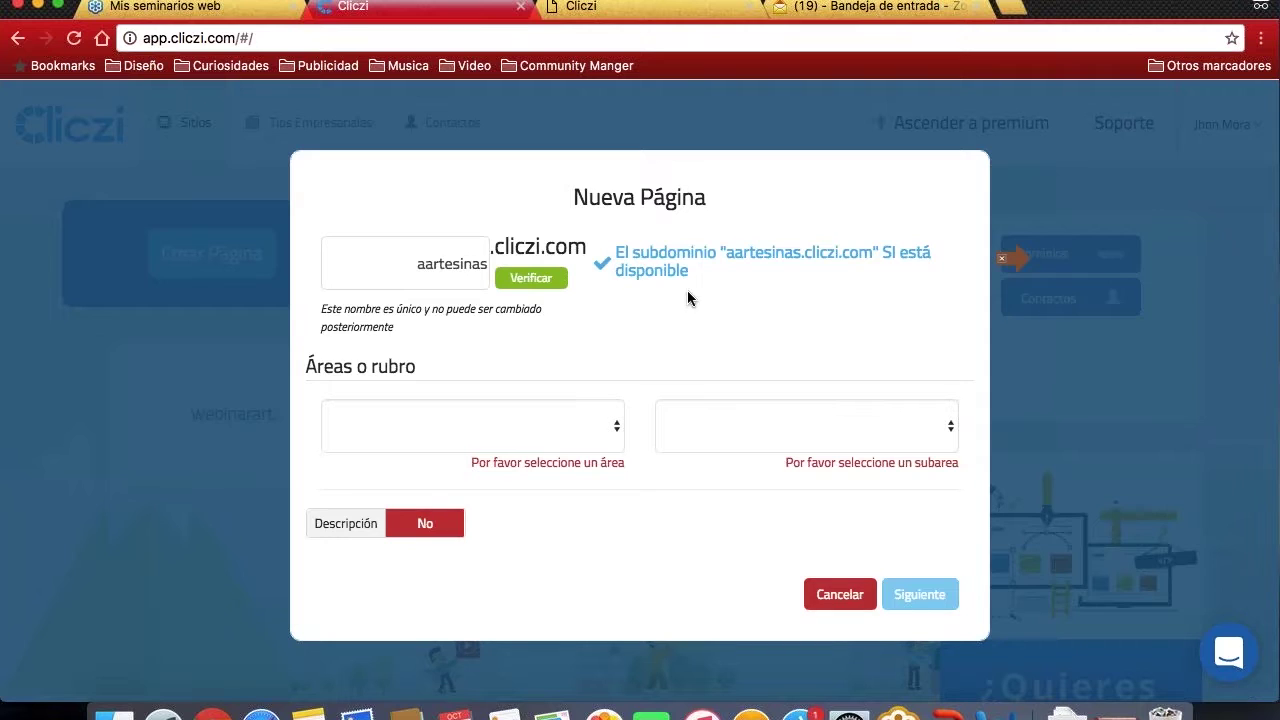
{"action": "left_click", "coordinate": [466, 427]}
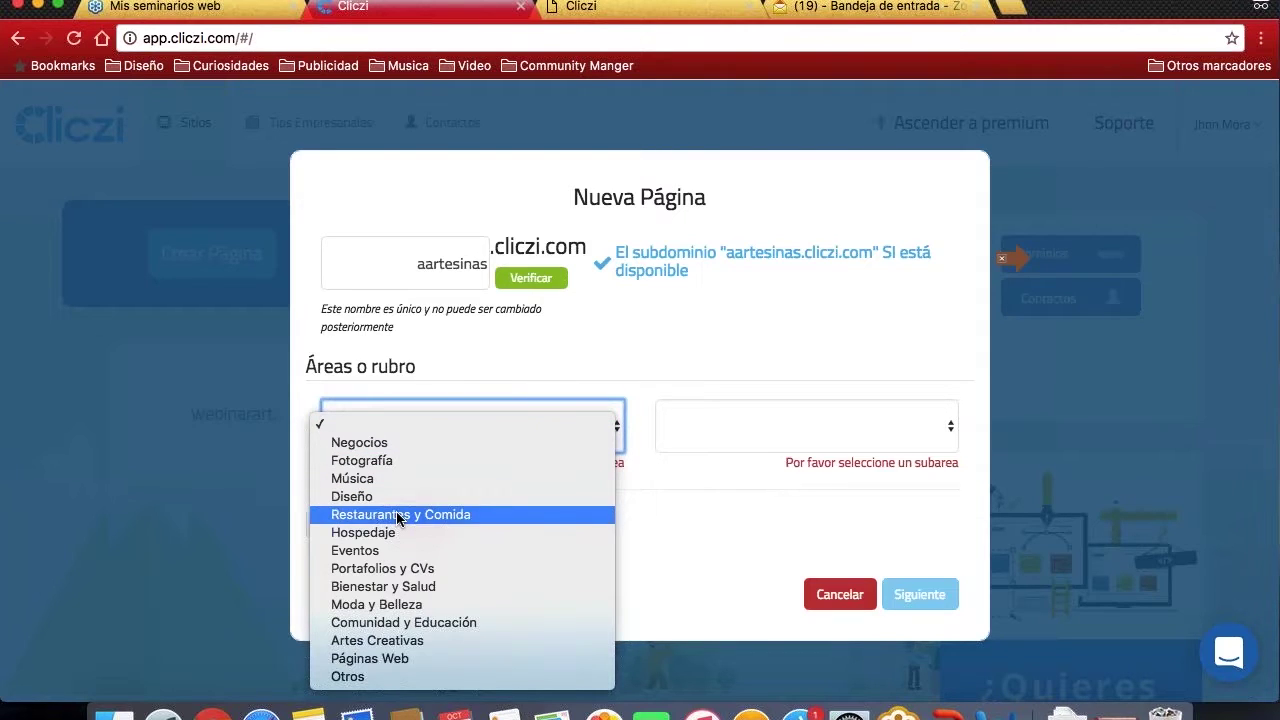
- Set the area to Artes Creativas and the subarea to Pintores e Ilustradores
{"action": "left_click", "coordinate": [392, 646]}
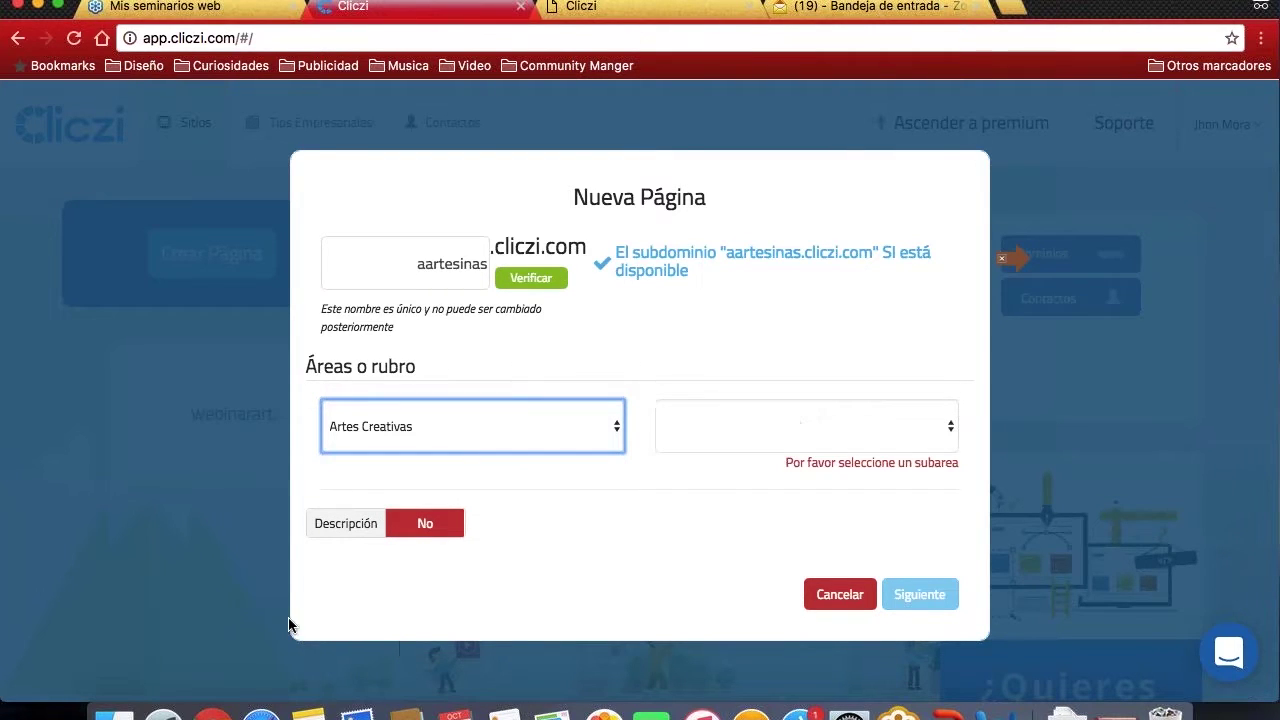
{"action": "left_click", "coordinate": [815, 423]}
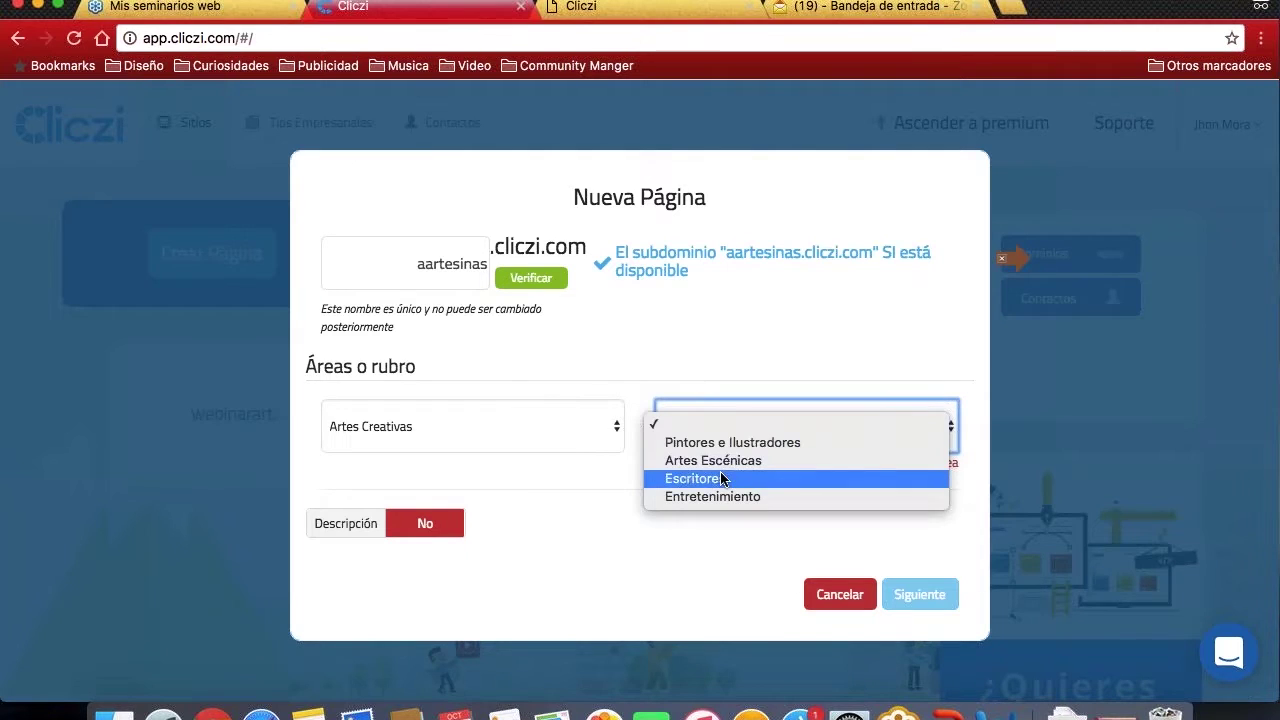
{"action": "left_click", "coordinate": [768, 446]}
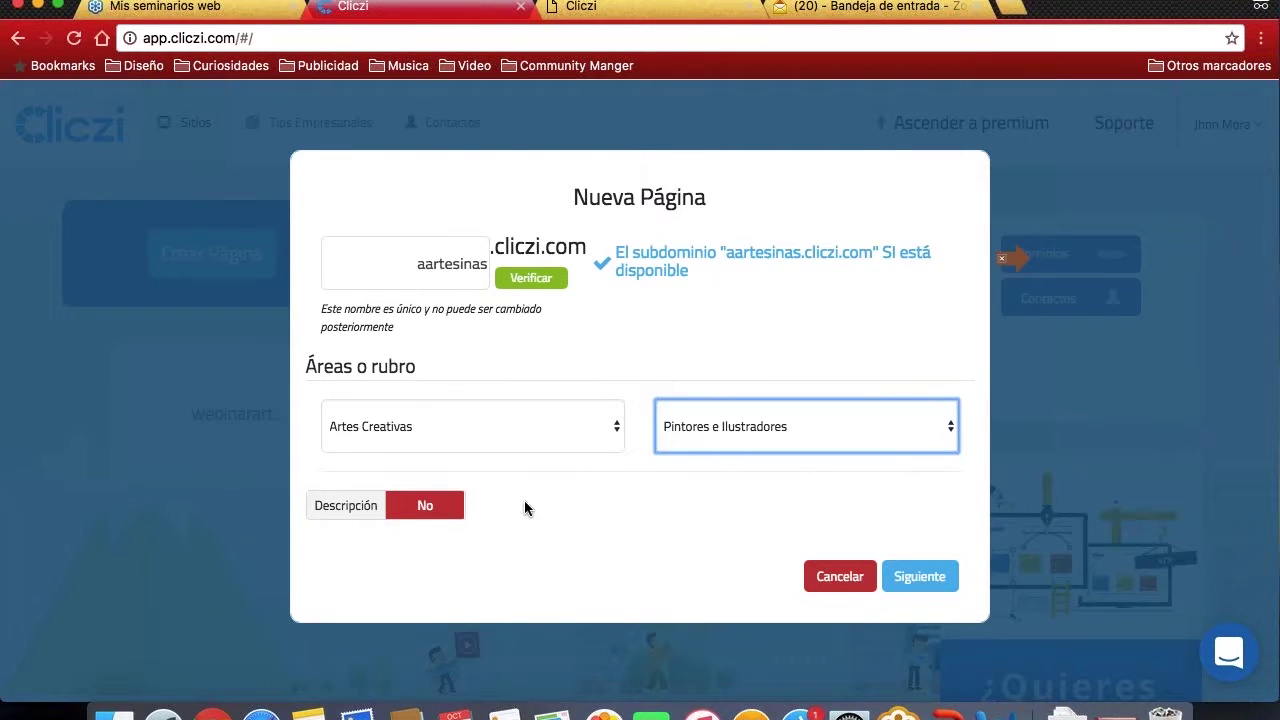
- Continue to the template gallery and scroll through the designs, returning to the top
{"action": "left_click", "coordinate": [906, 578]}
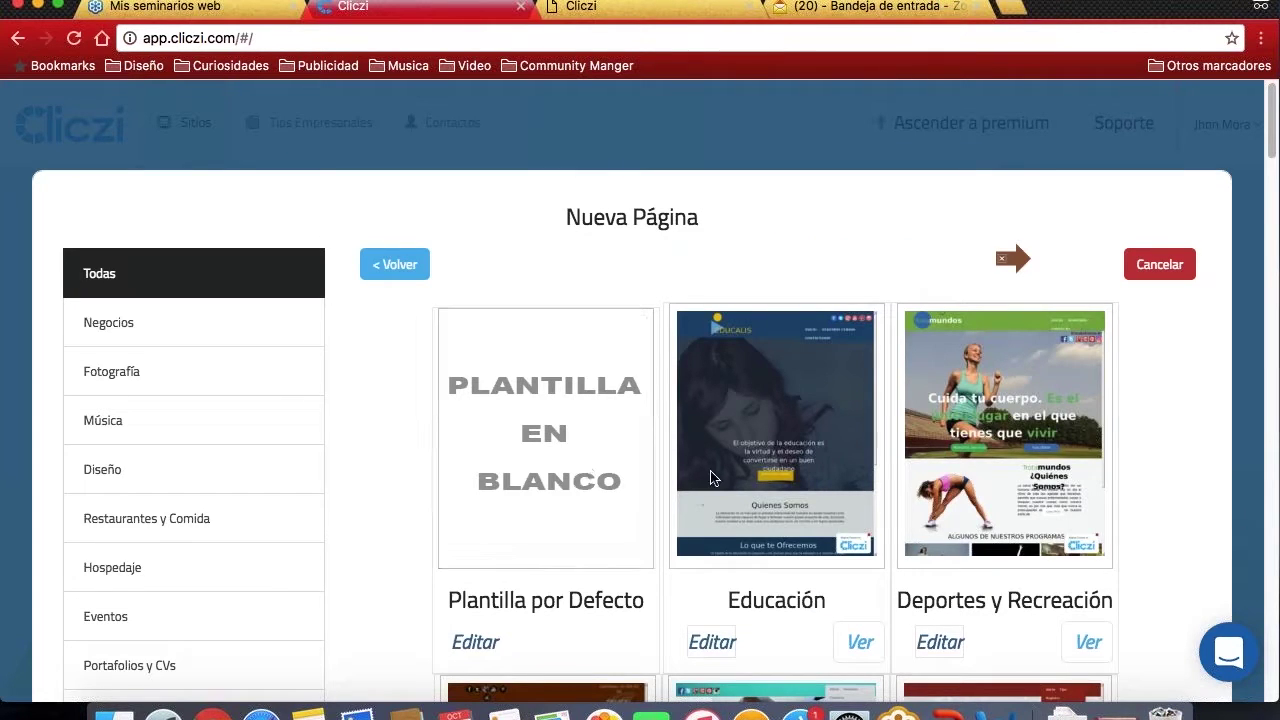
{"action": "scroll", "coordinate": [586, 445], "scroll_direction": "down", "scroll_amount": 10}
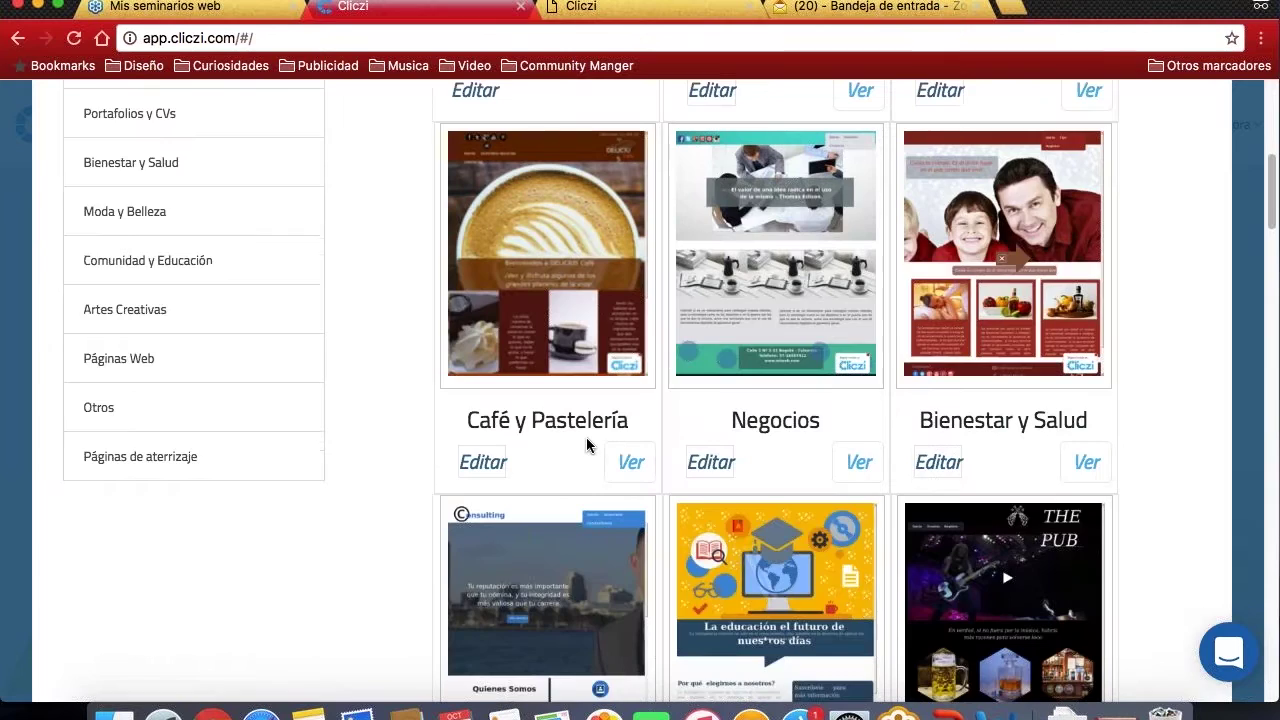
{"action": "scroll", "coordinate": [585, 437], "scroll_direction": "down", "scroll_amount": 18}
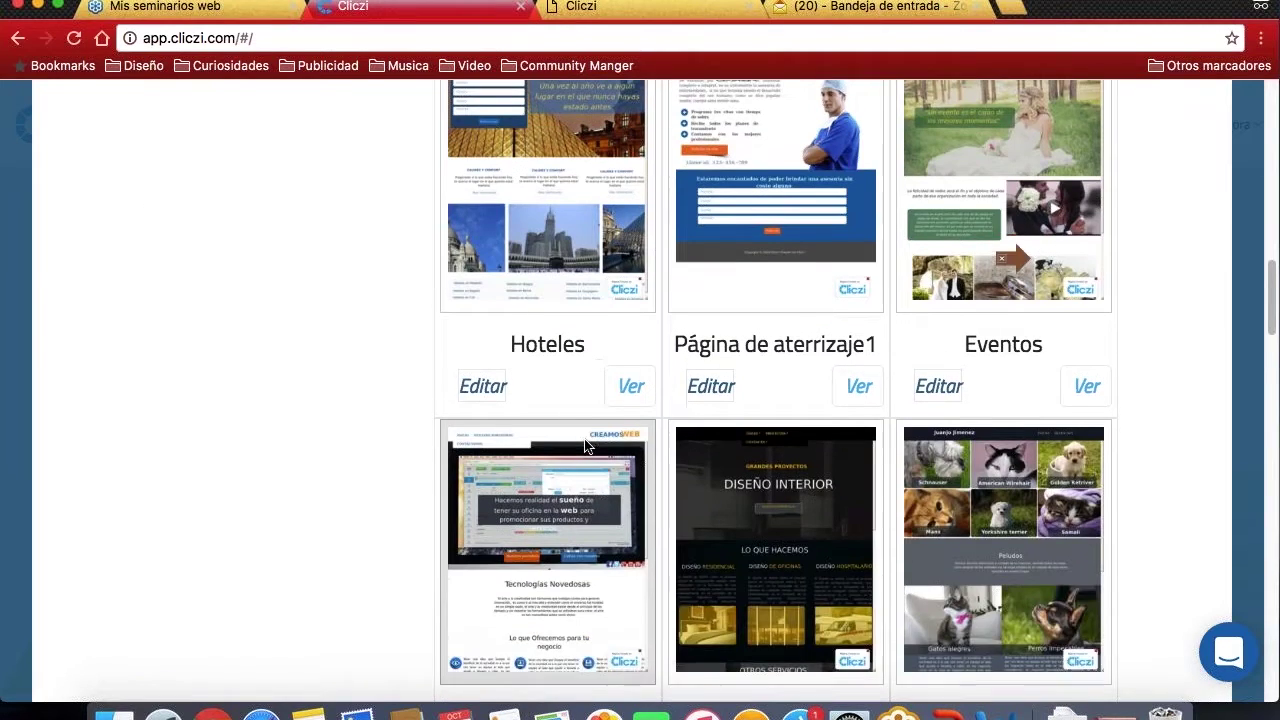
{"action": "scroll", "coordinate": [584, 438], "scroll_direction": "up", "scroll_amount": 16}
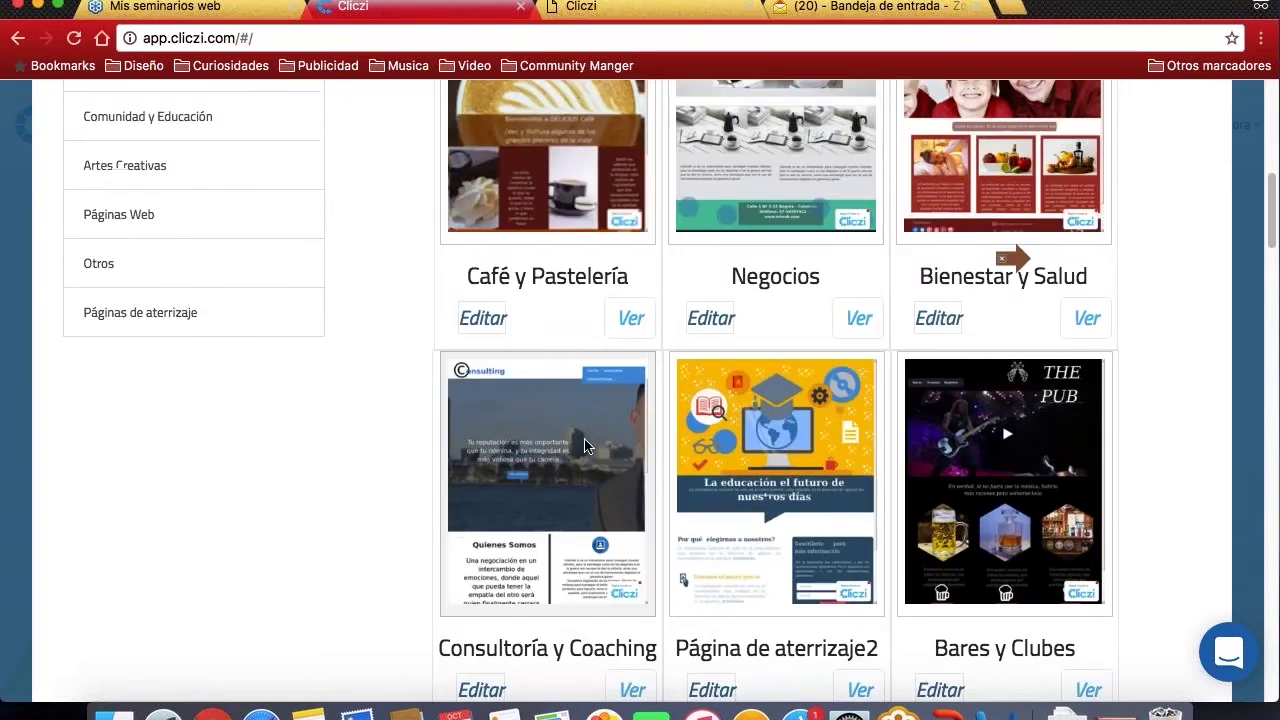
{"action": "scroll", "coordinate": [584, 438], "scroll_direction": "up", "scroll_amount": 10}
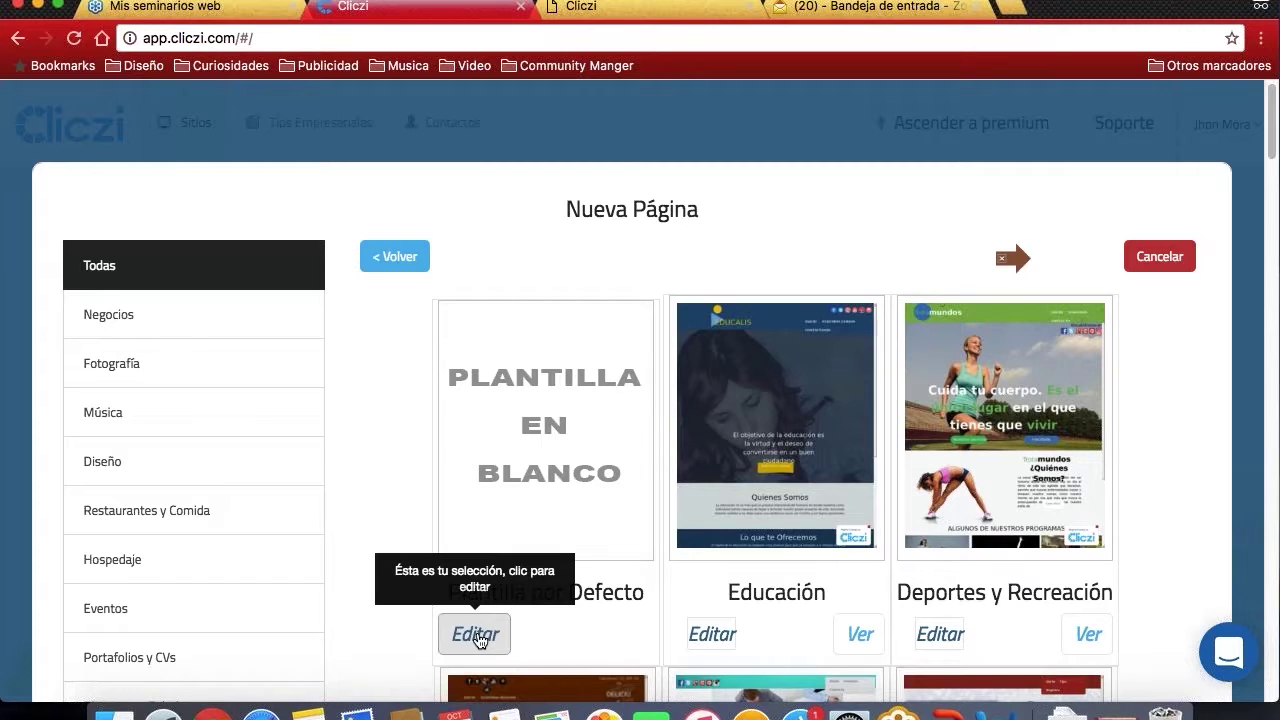
- Select Plantilla por Defecto, then cancel the Nueva Página wizard back to the dashboard
{"action": "left_click", "coordinate": [479, 641]}
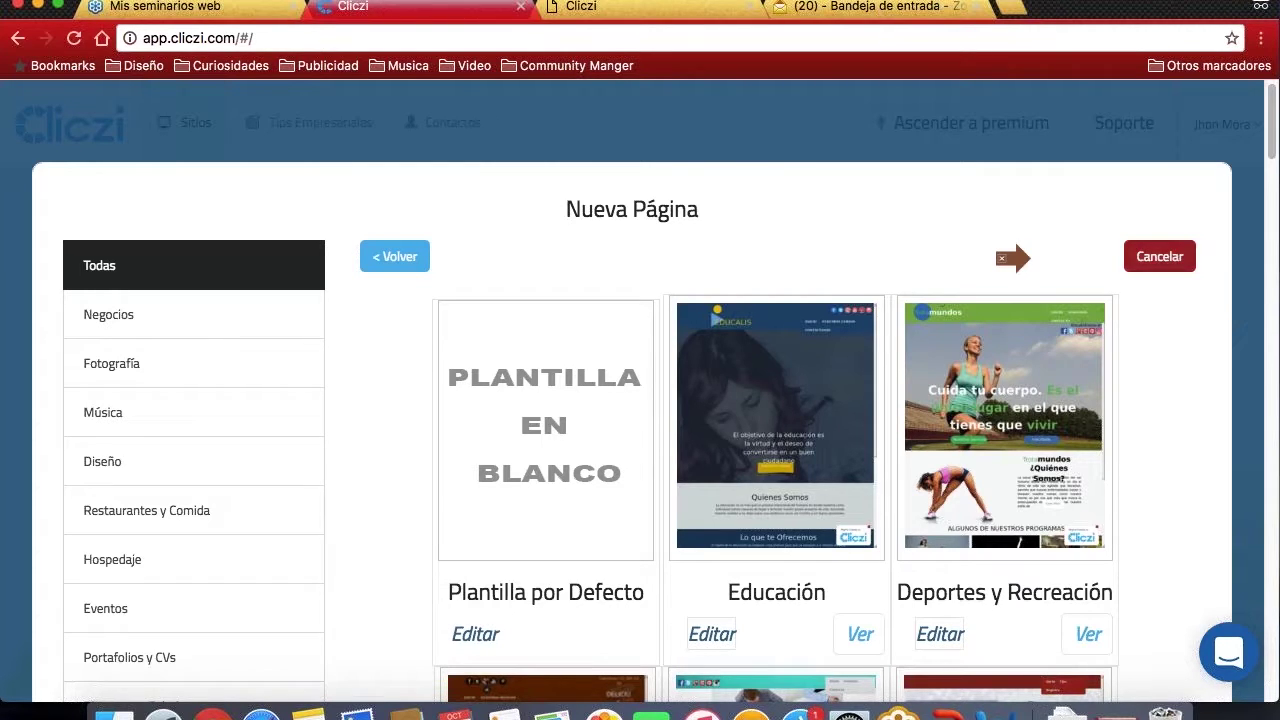
{"action": "left_click", "coordinate": [1160, 256]}
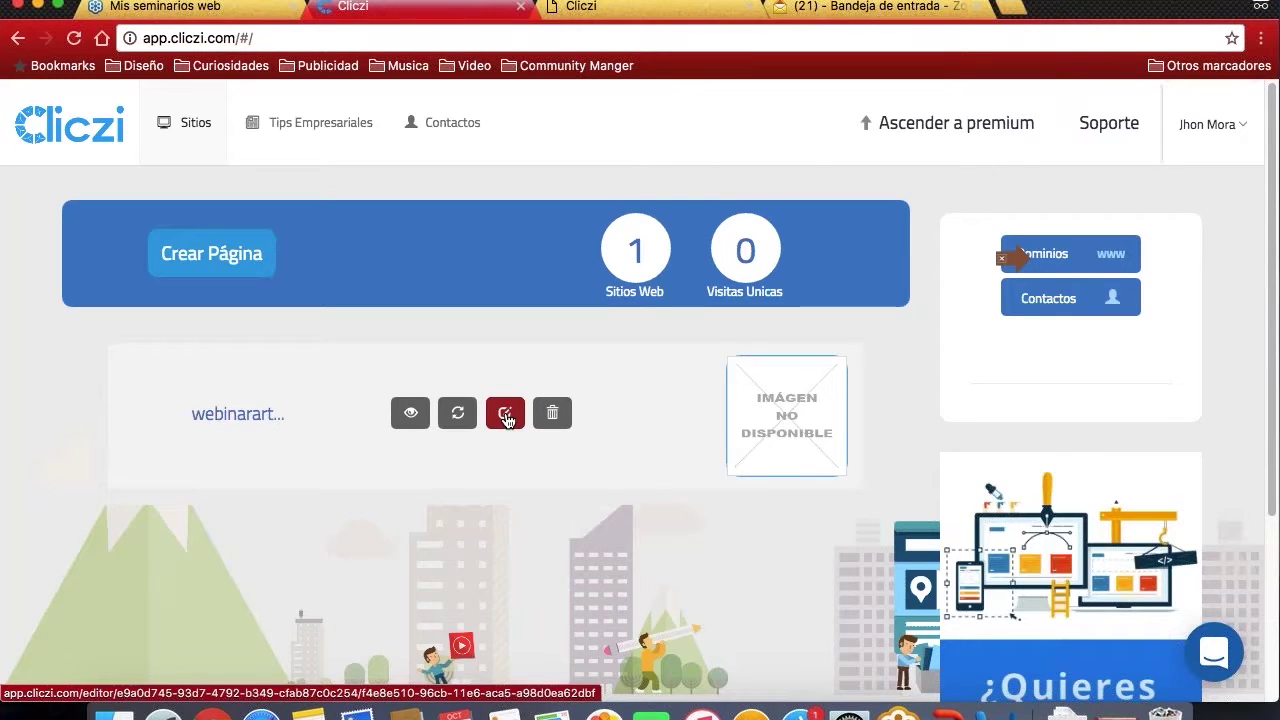
- Open the existing site in the editor, accept the intro video prompt, and delete the placeholder image
{"action": "left_click", "coordinate": [506, 418]}
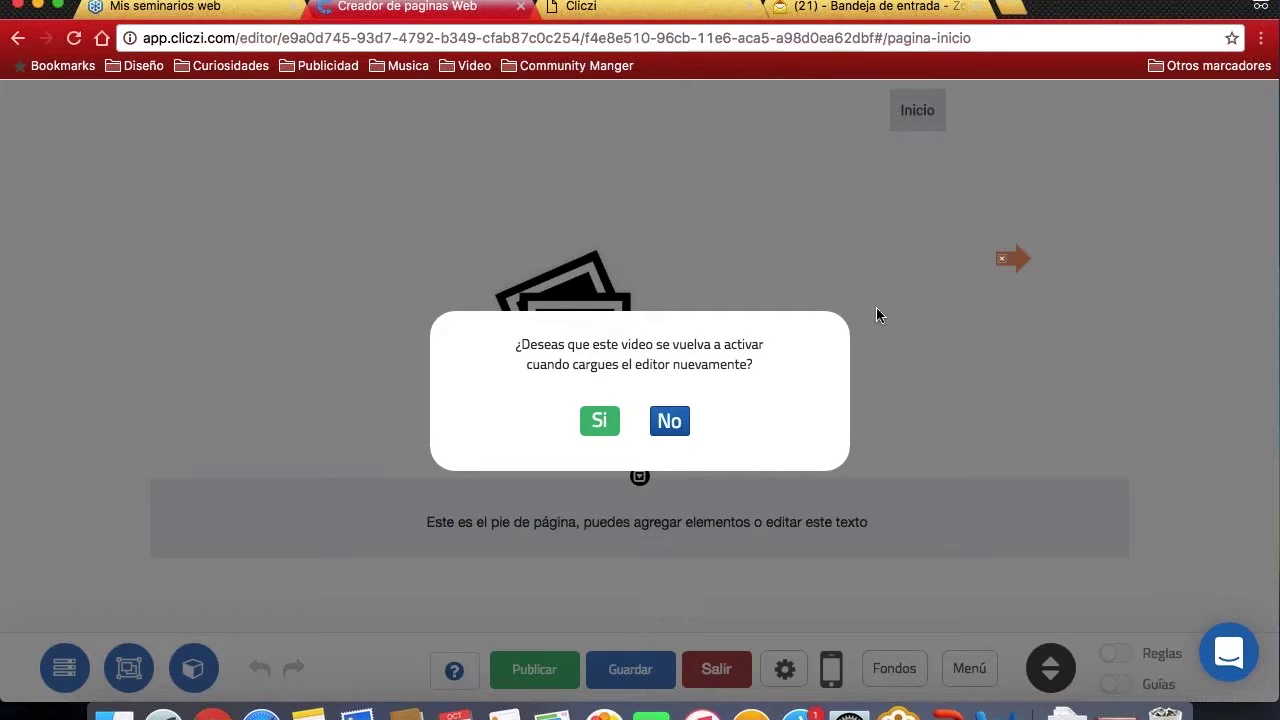
{"action": "left_click", "coordinate": [600, 421]}
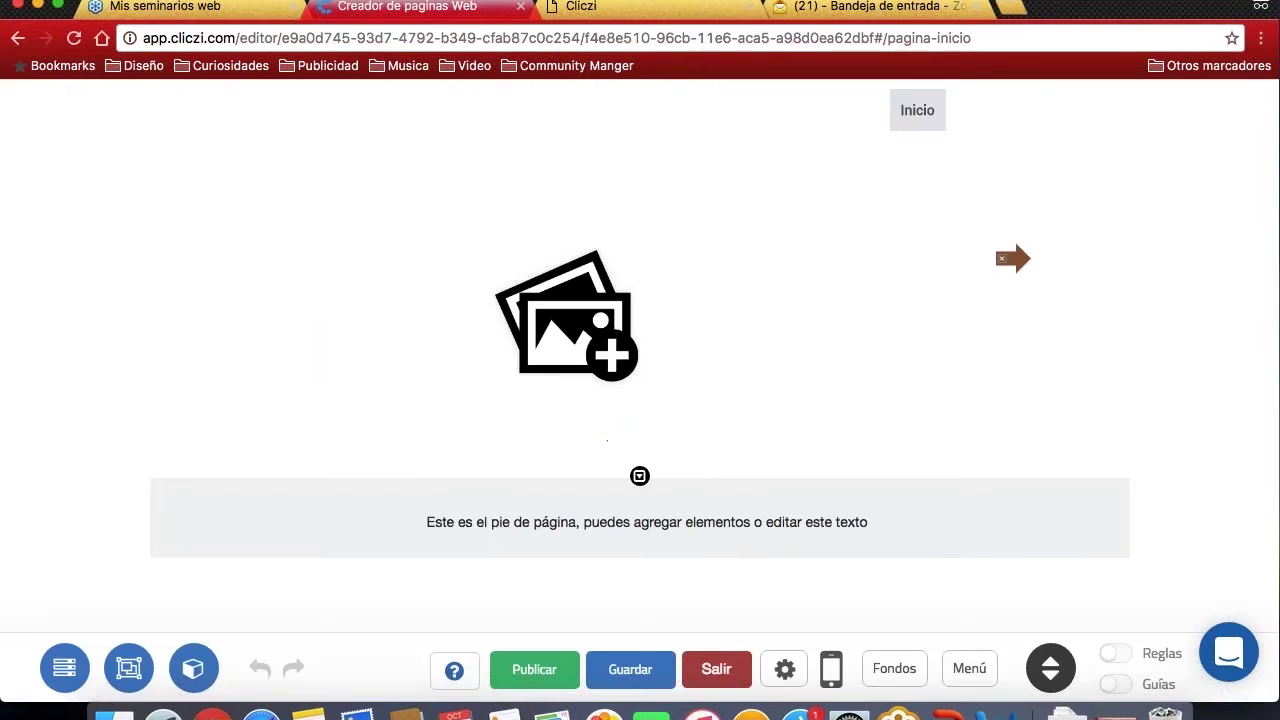
{"action": "left_click", "coordinate": [580, 302]}
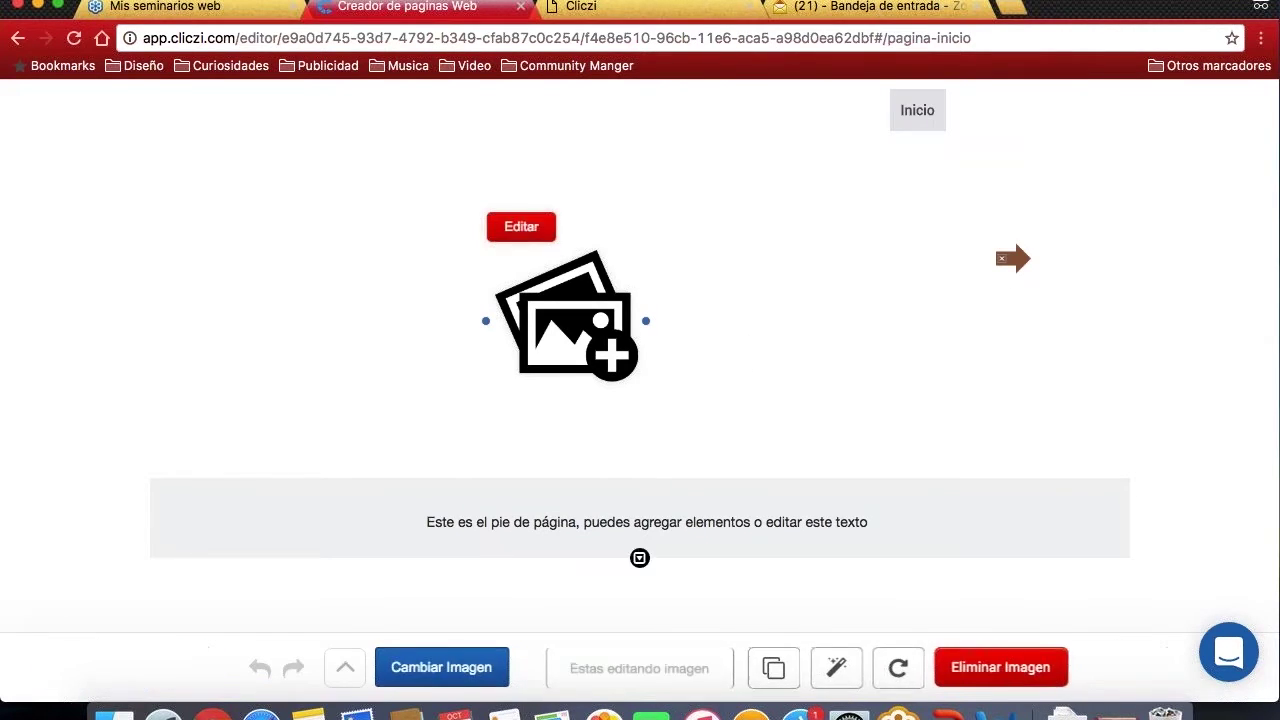
{"action": "left_click", "coordinate": [984, 668]}
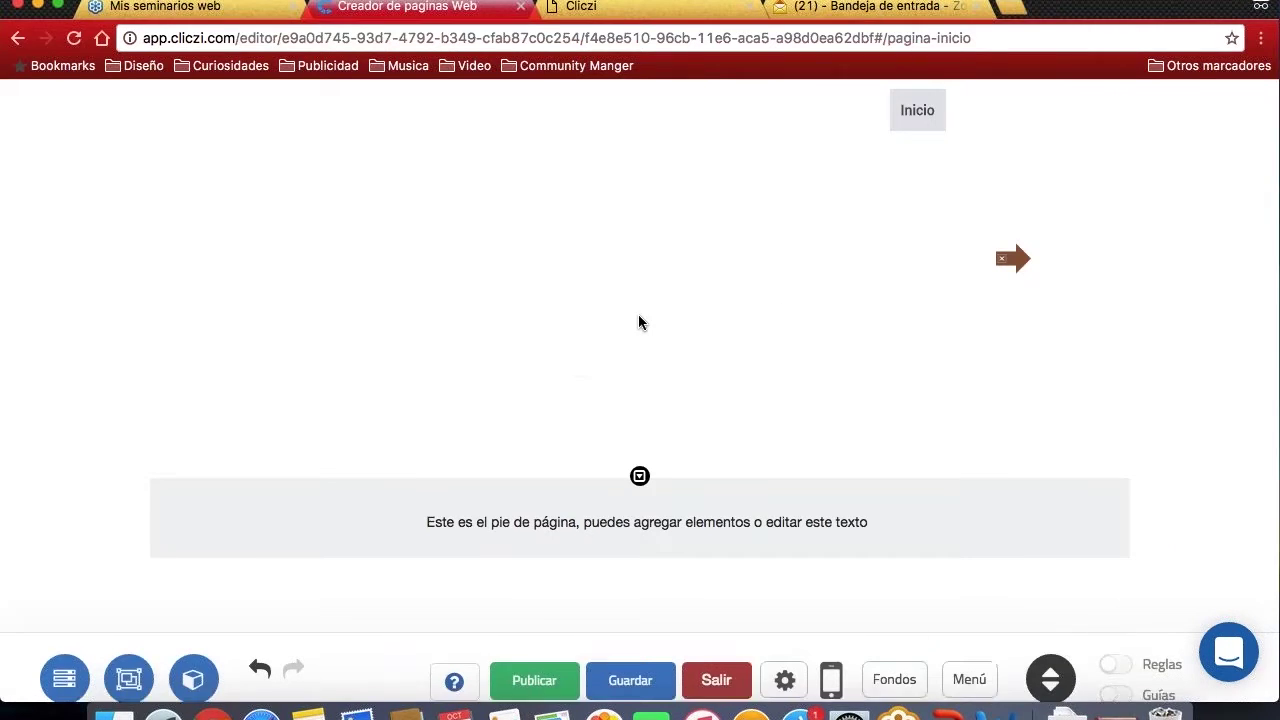